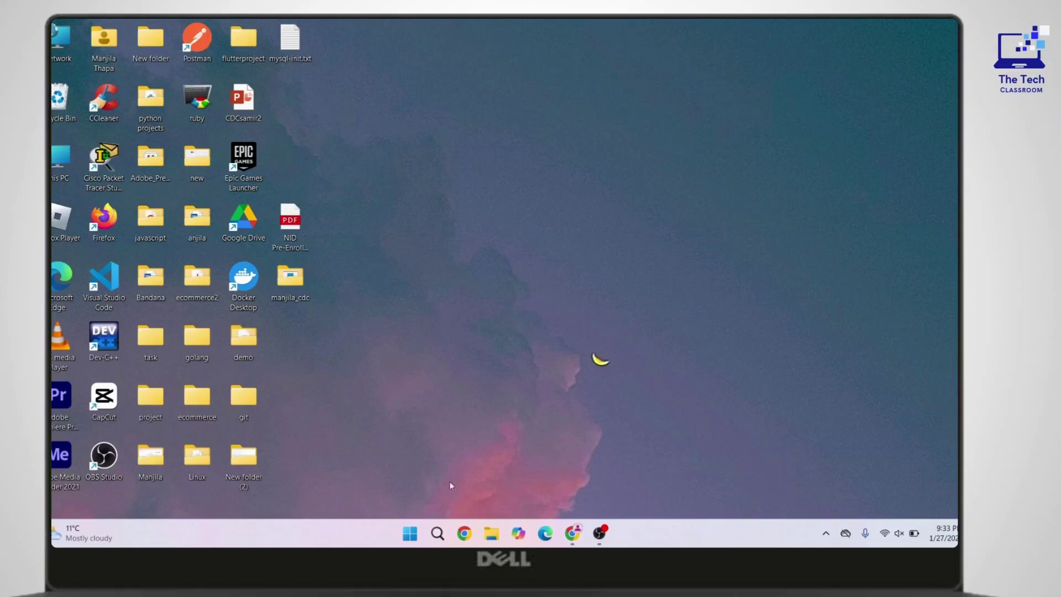
# - Open Control Panel and bring up the network adapter list through Network and Internet > Network and Sharing Center
pyautogui.click(437, 534)
pyautogui.write('con')
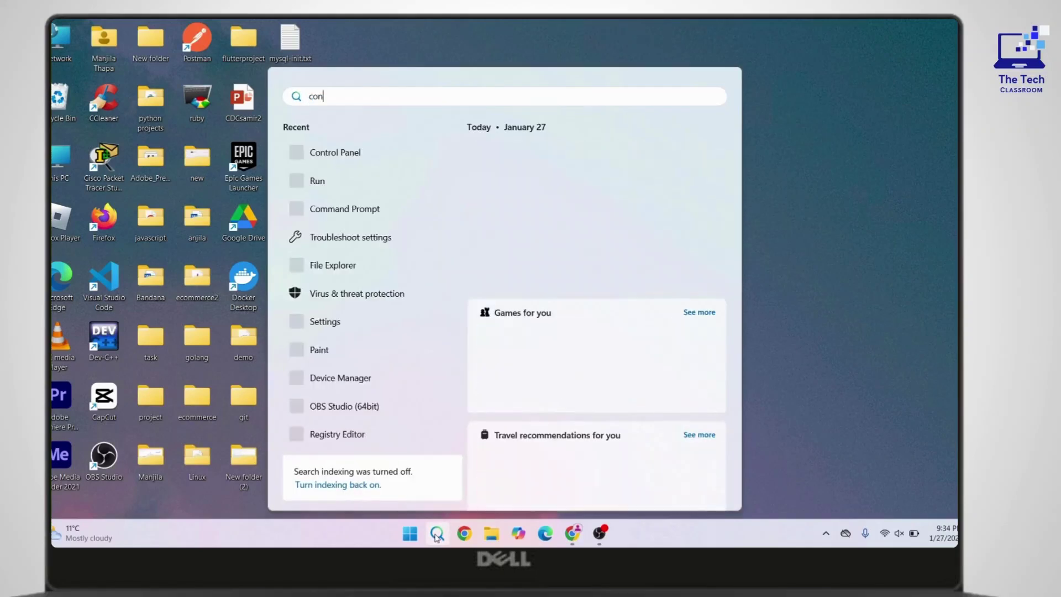
pyautogui.press('Return')
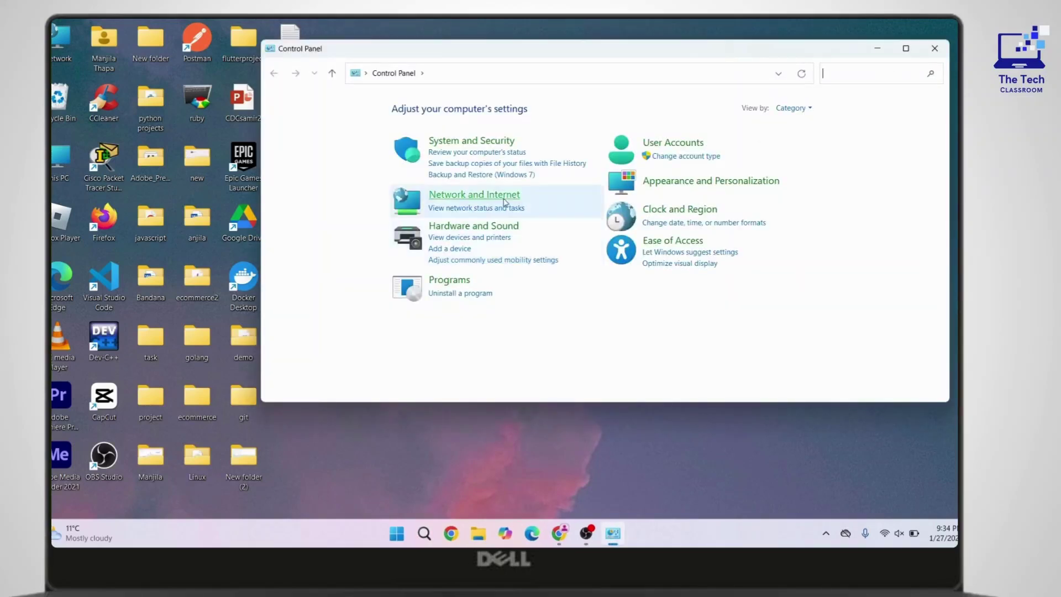
pyautogui.click(453, 195)
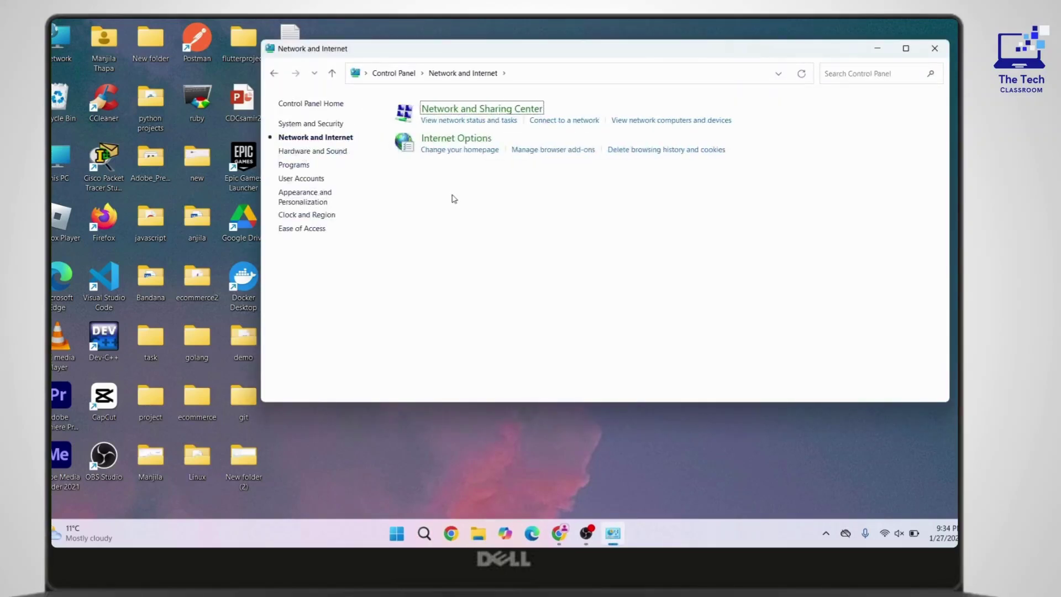
pyautogui.click(455, 113)
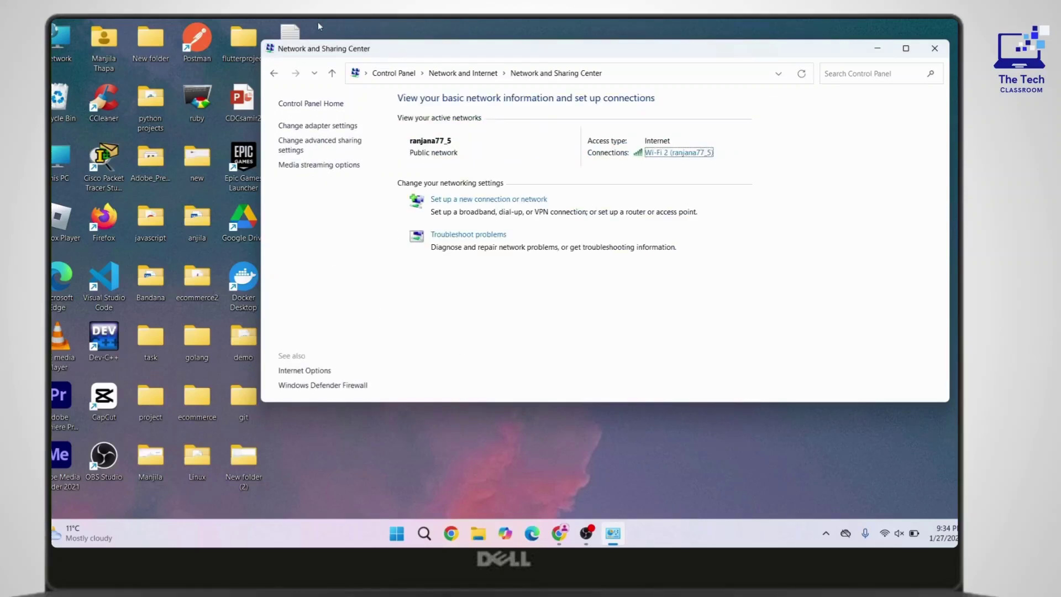
pyautogui.click(330, 126)
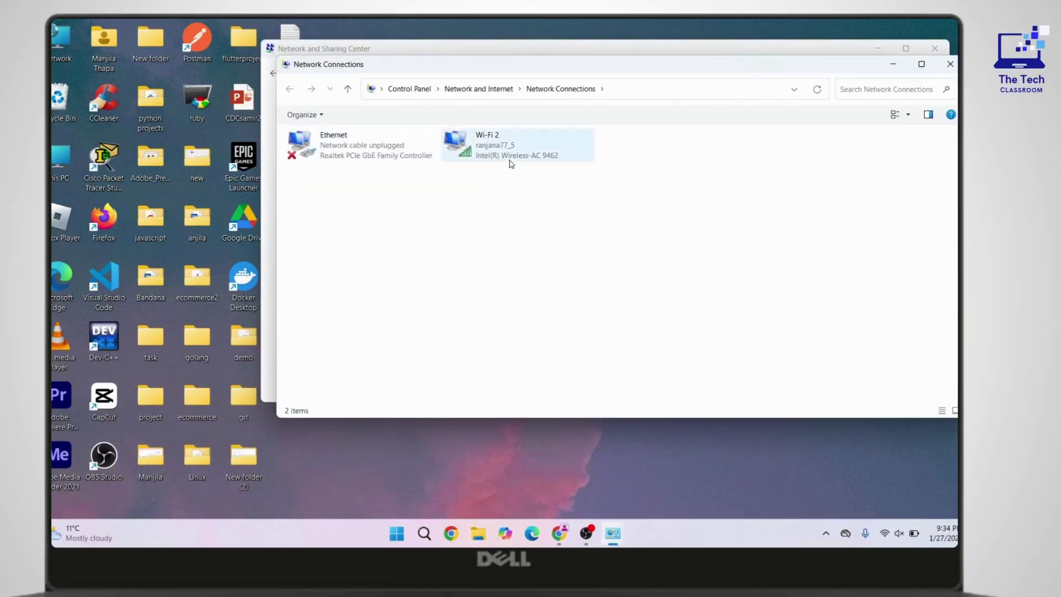
# - Open the Internet Protocol Version 4 (TCP/IPv4) properties of the Wi-Fi 2 adapter
pyautogui.rightClick(490, 155)
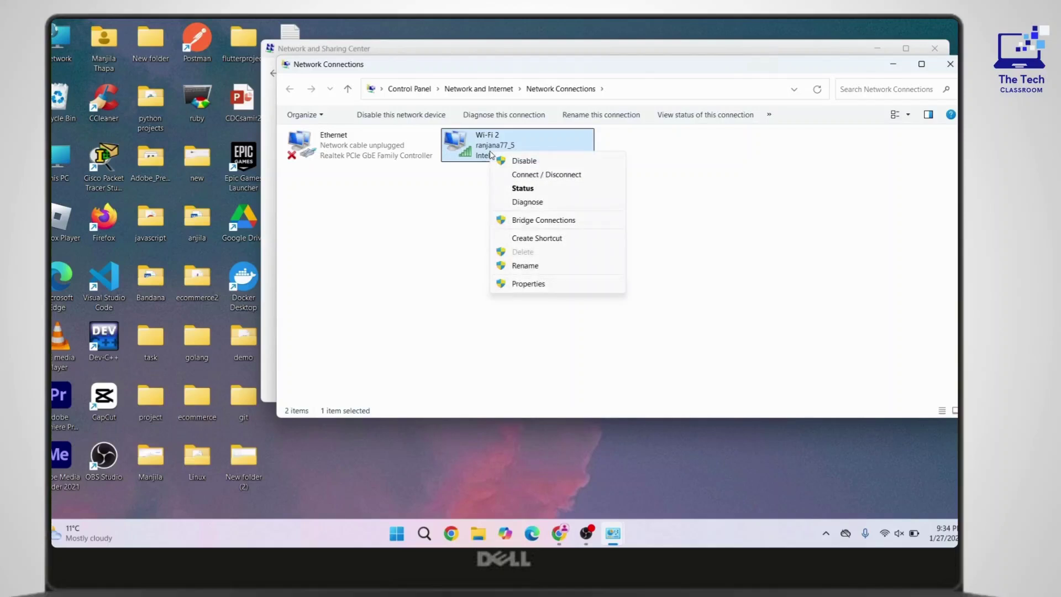
pyautogui.click(529, 285)
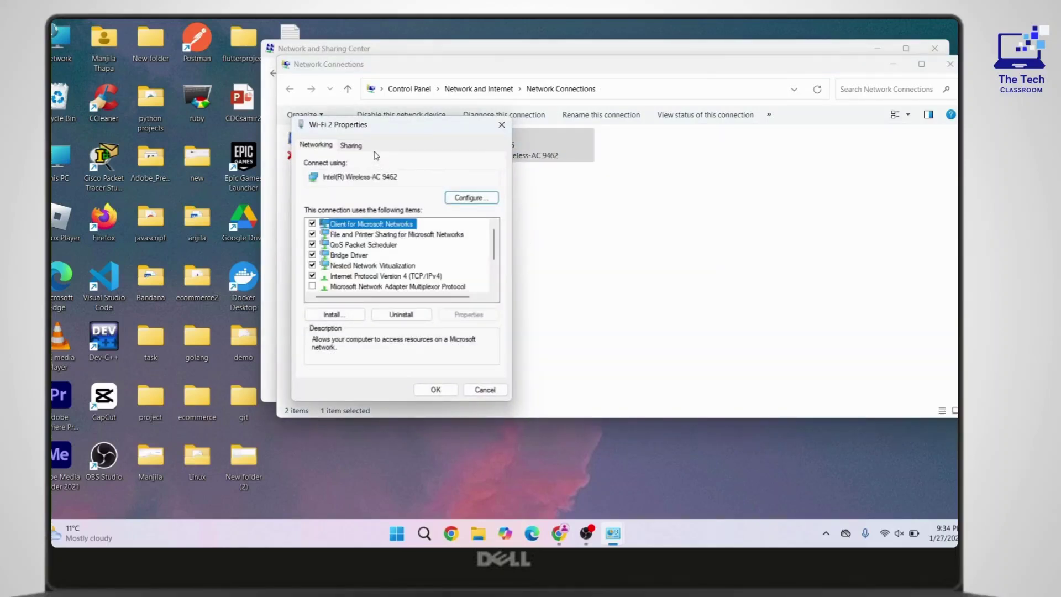
pyautogui.click(371, 276)
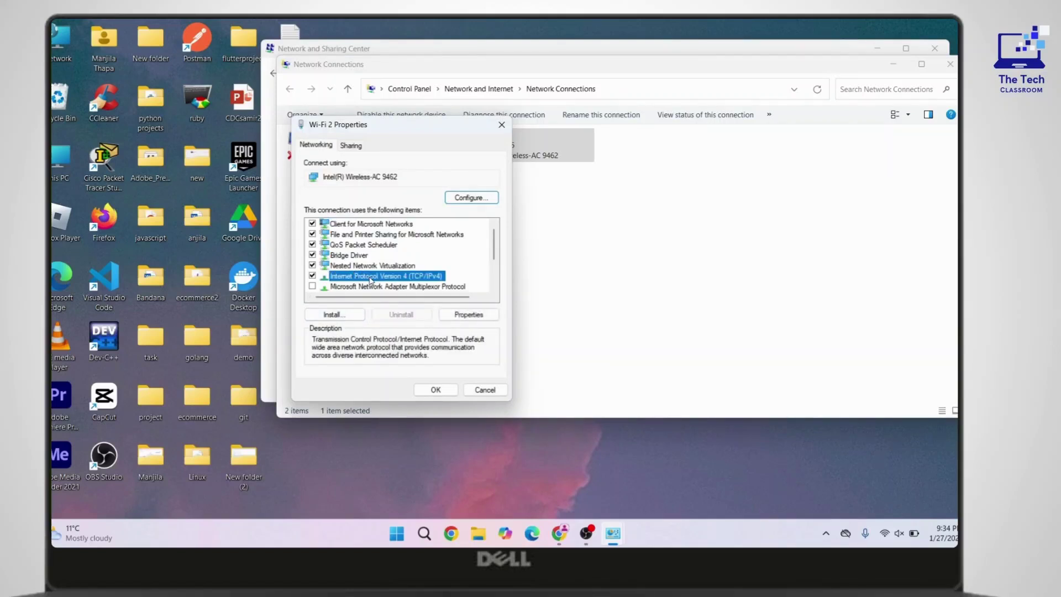
pyautogui.click(475, 319)
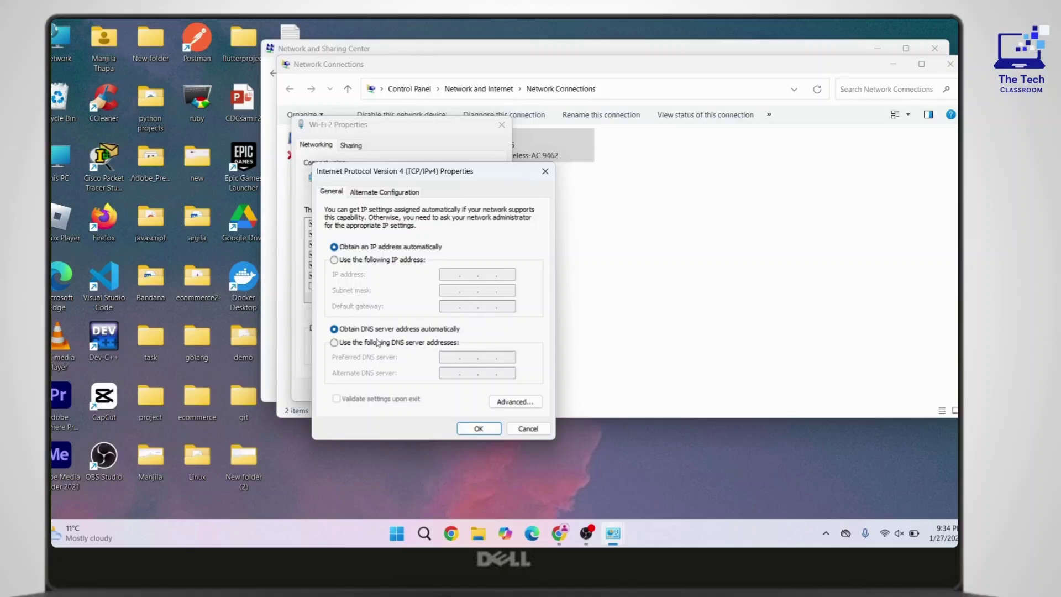
# - Switch to manually specified DNS servers and enter 1.1.1.1 as the preferred and 1.0.0.1 as the alternate address
pyautogui.click(335, 344)
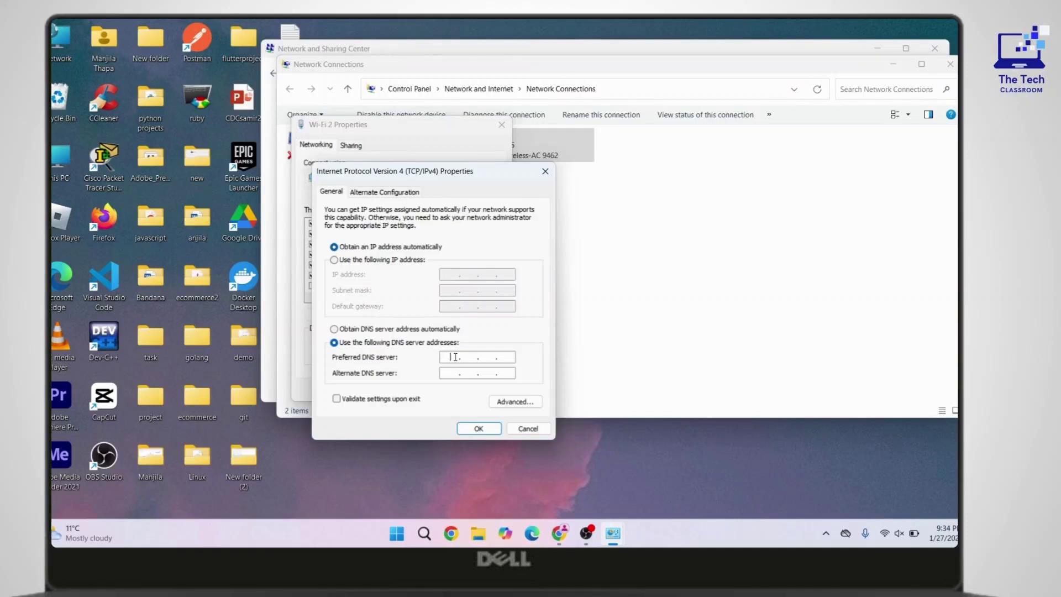
pyautogui.write('1.1.1.1')
pyautogui.click(451, 374)
pyautogui.write('1.0.01')
# - Replace the DNS addresses with 8.8.8.8 as preferred and 8.8.4.4 as alternate, and close the IPv4 and Wi-Fi 2 properties
pyautogui.press('BackSpace')
pyautogui.press('BackSpace')
pyautogui.press('BackSpace')
pyautogui.press('BackSpace')
pyautogui.press('BackSpace')
pyautogui.write('8.8.8.8')
pyautogui.click(453, 373)
pyautogui.write('8.8.4.4')
pyautogui.click(544, 175)
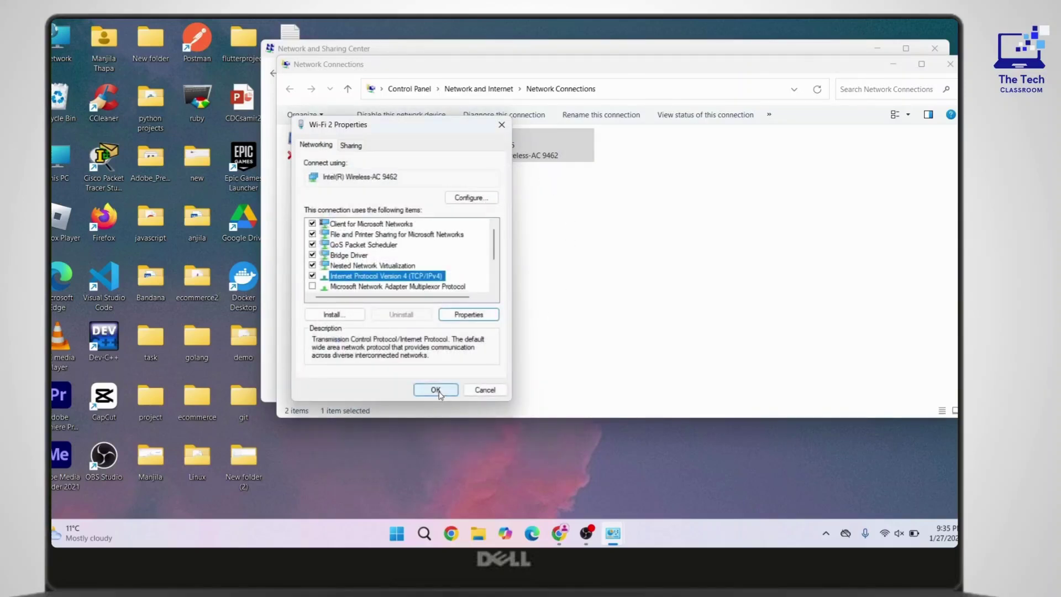
pyautogui.click(502, 124)
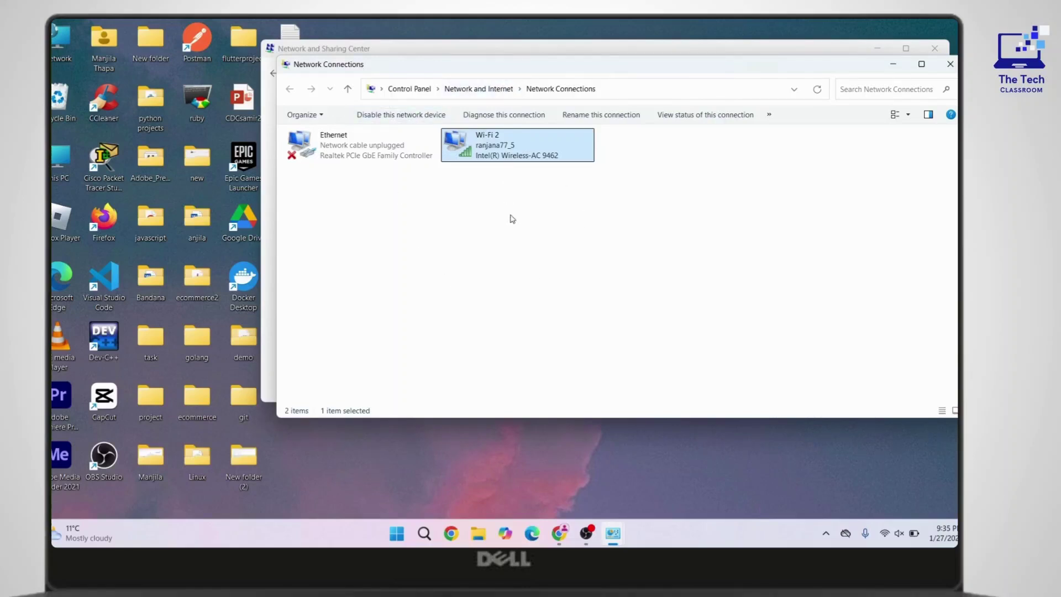
# - Open the advanced configuration properties of the wireless card used by the Wi-Fi 2 adapter
pyautogui.rightClick(491, 152)
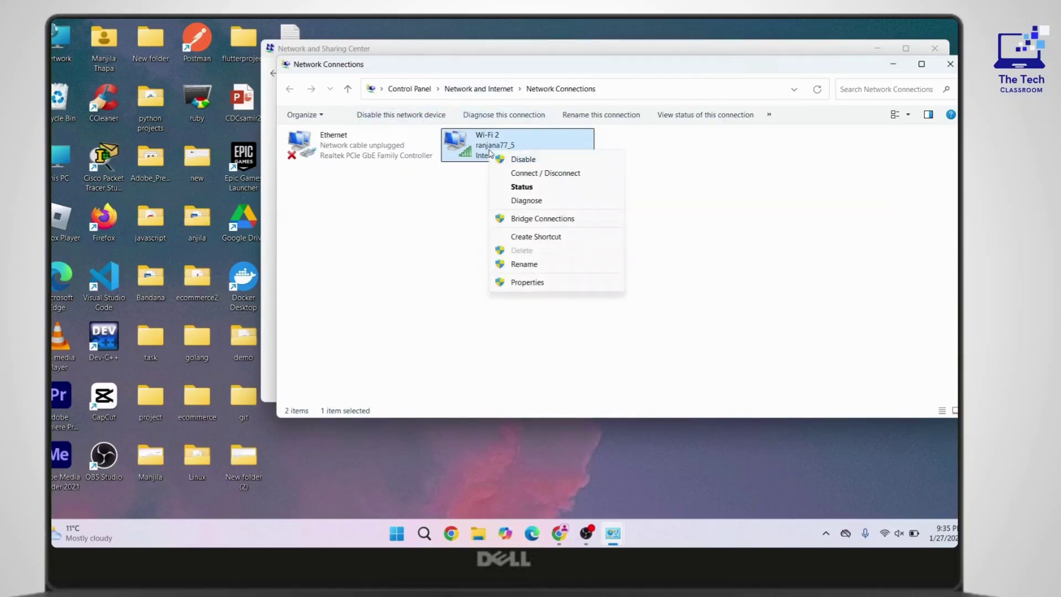
pyautogui.click(529, 283)
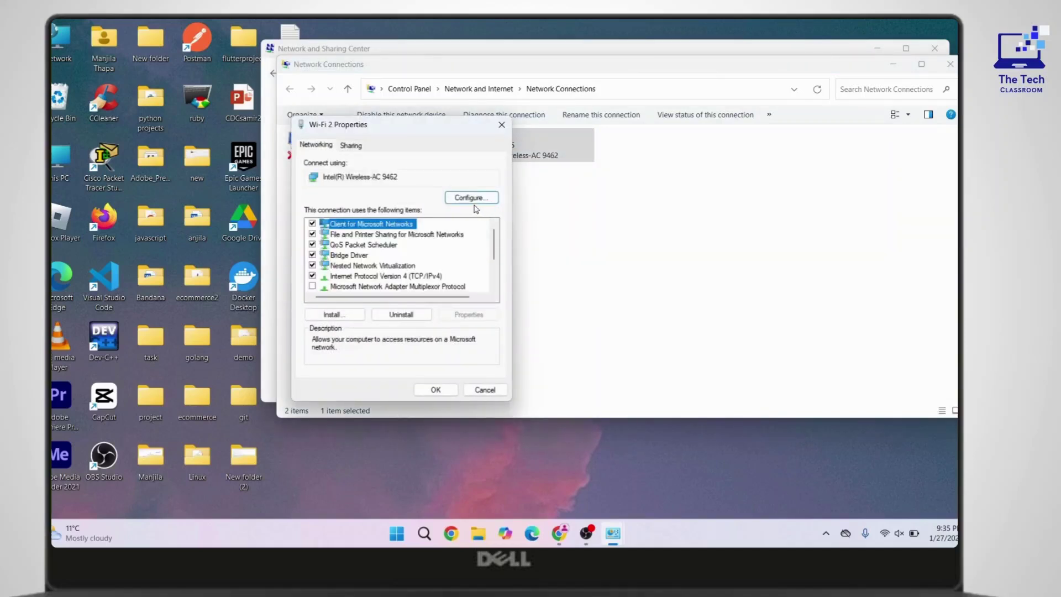
pyautogui.click(468, 199)
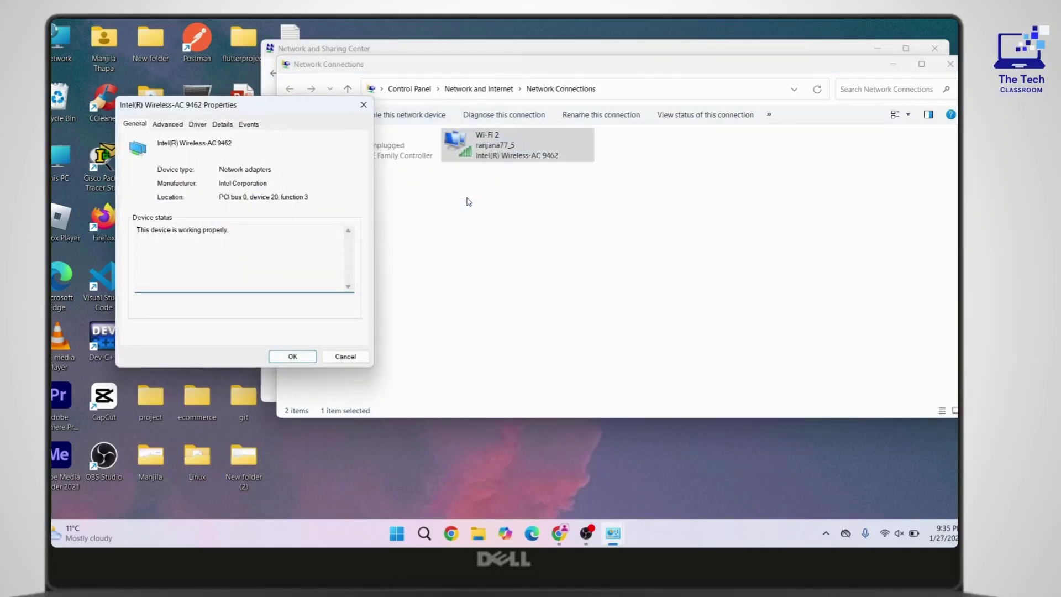
pyautogui.moveTo(256, 115); pyautogui.dragTo(469, 118)
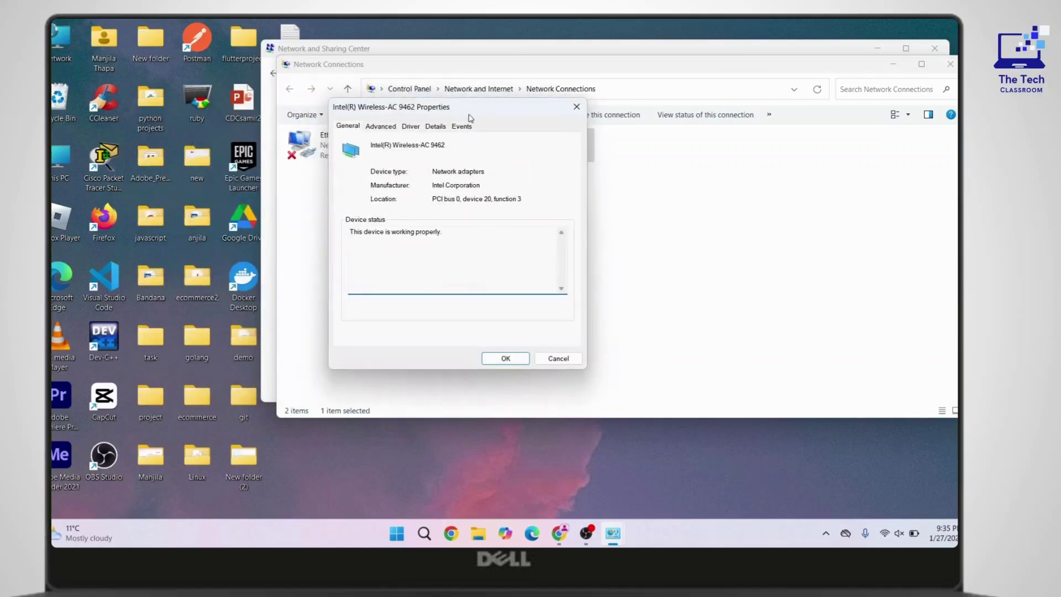
pyautogui.click(380, 128)
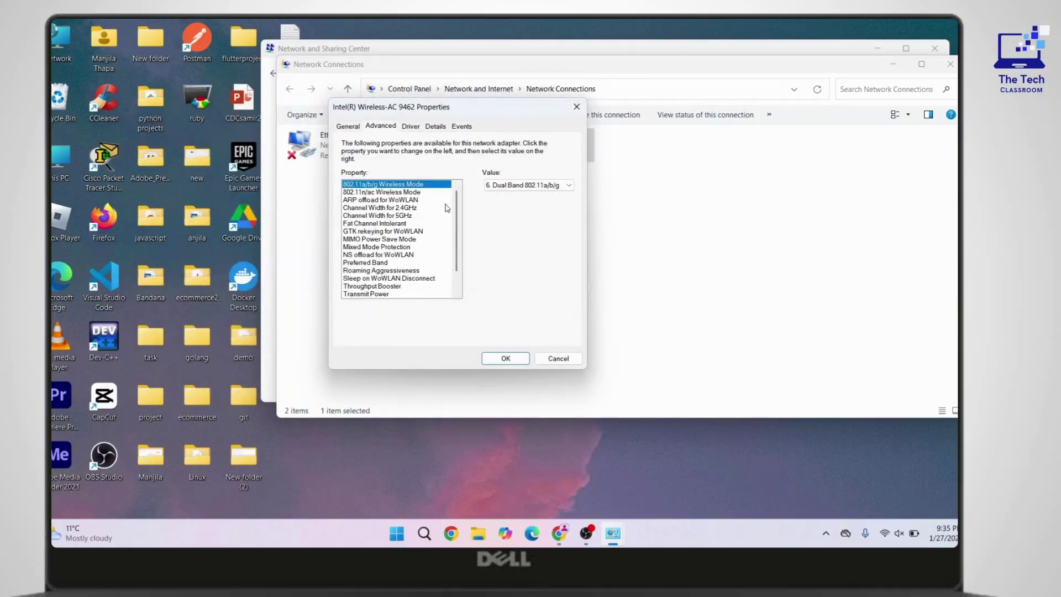
# - Check the Channel Width for 2.4GHz property and choose Auto for Channel Width for 5GHz
pyautogui.click(400, 209)
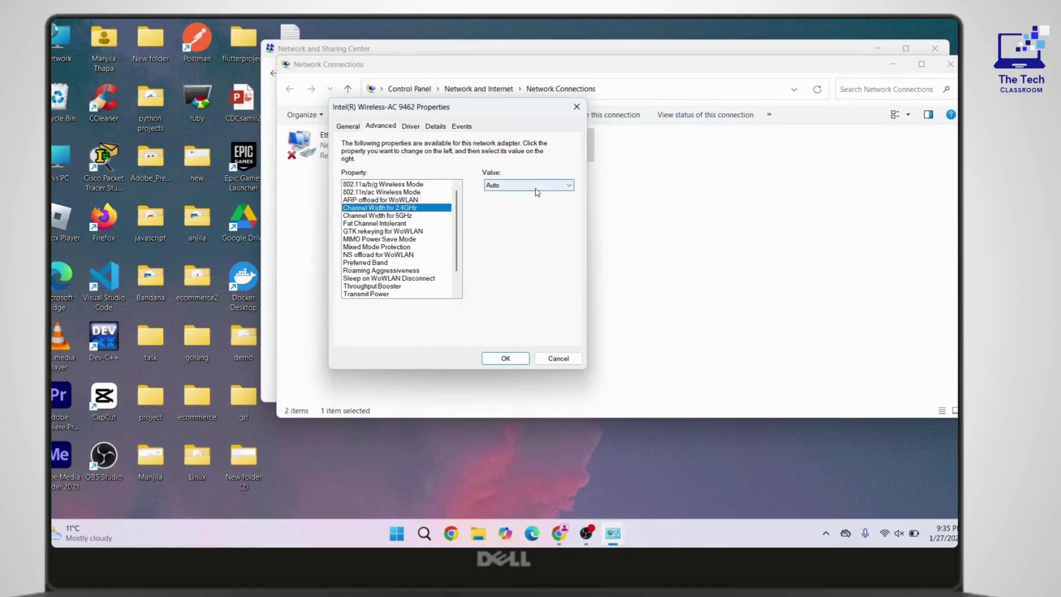
pyautogui.click(375, 216)
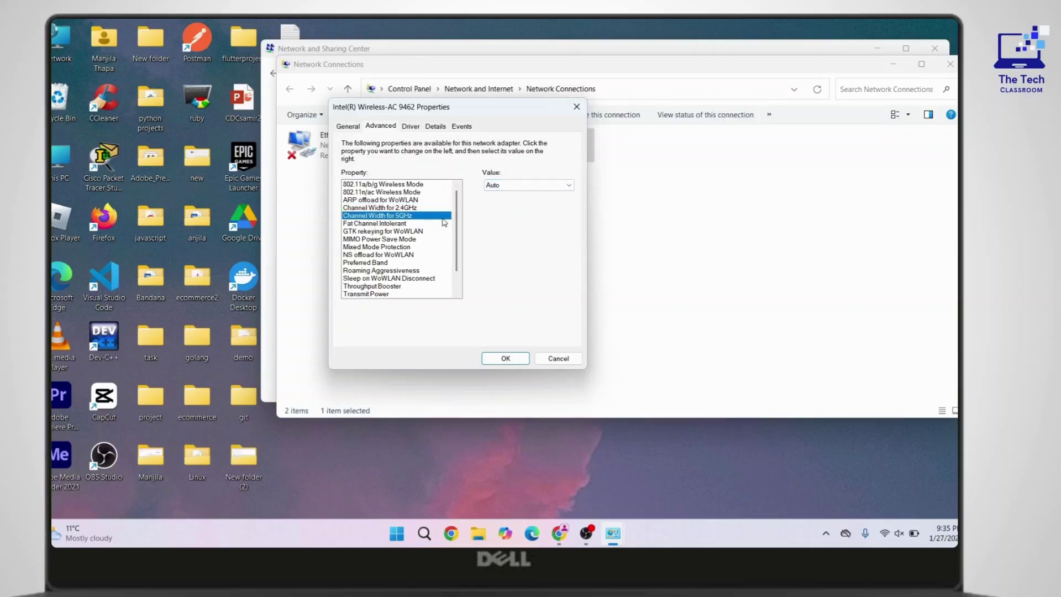
pyautogui.click(528, 185)
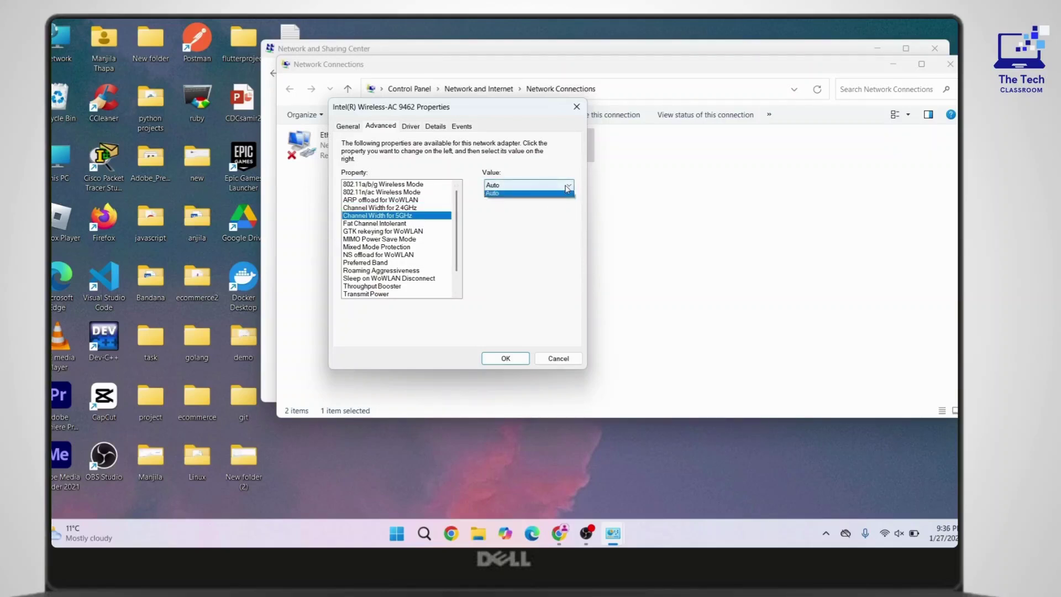
pyautogui.click(493, 204)
# - Set the wireless adapter's Preferred Band to "3. Prefer 5GHz band" and accept the settings
pyautogui.click(366, 265)
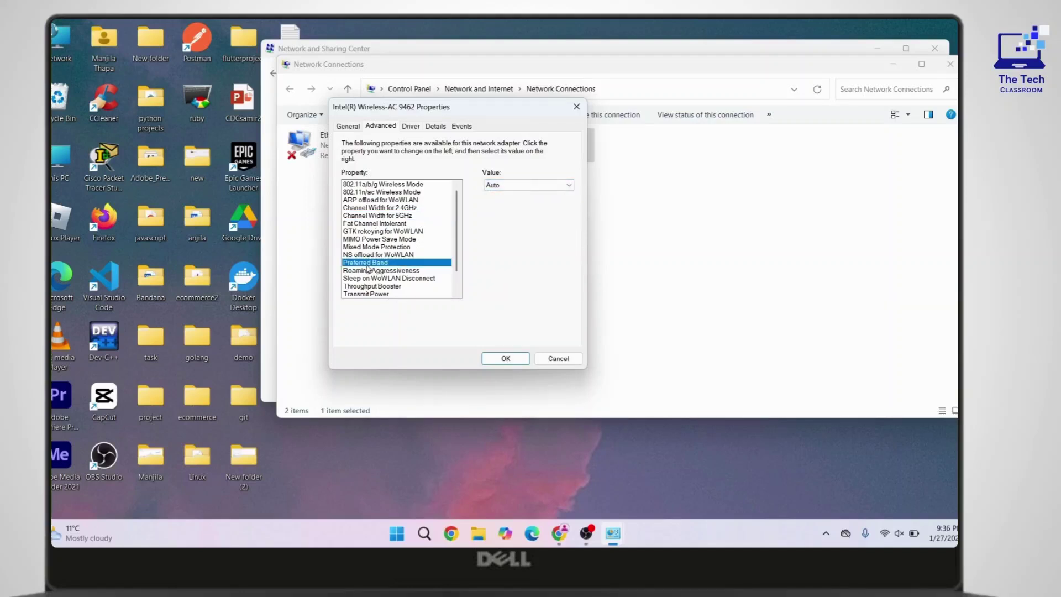
pyautogui.click(568, 186)
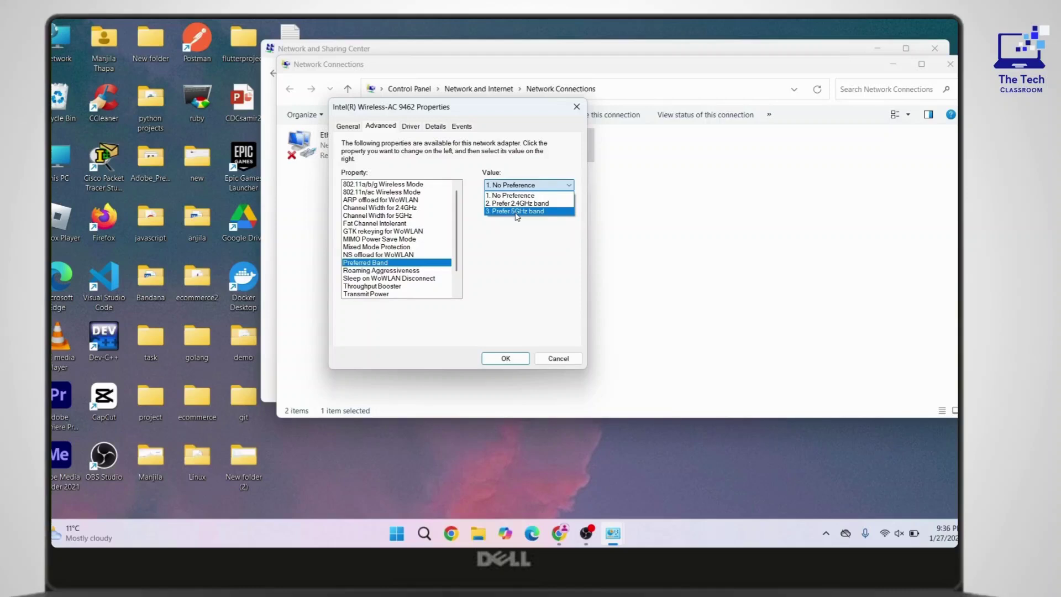
pyautogui.click(516, 213)
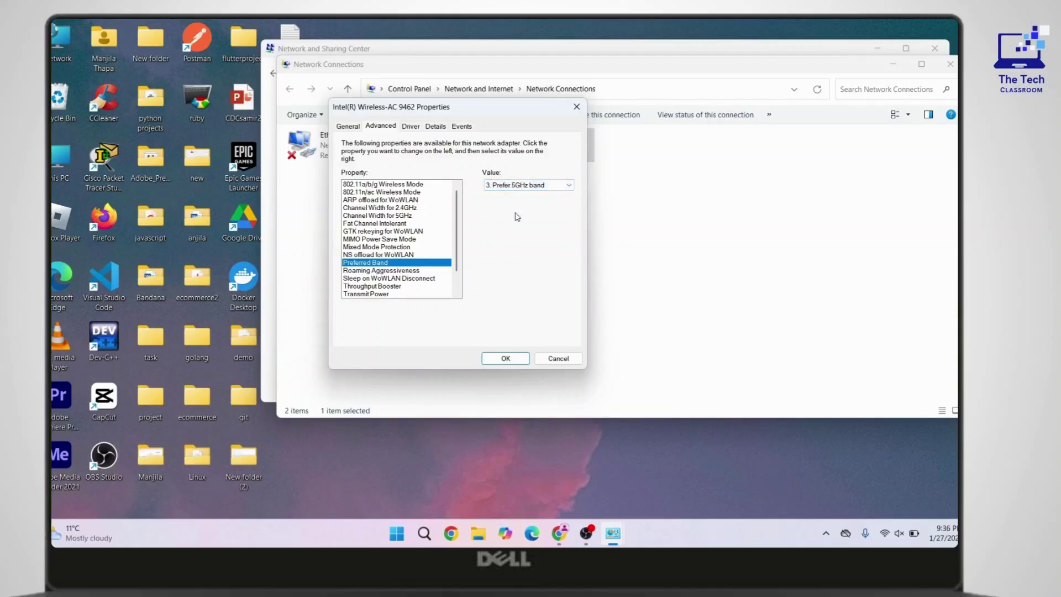
pyautogui.scroll(-3, 402, 250)
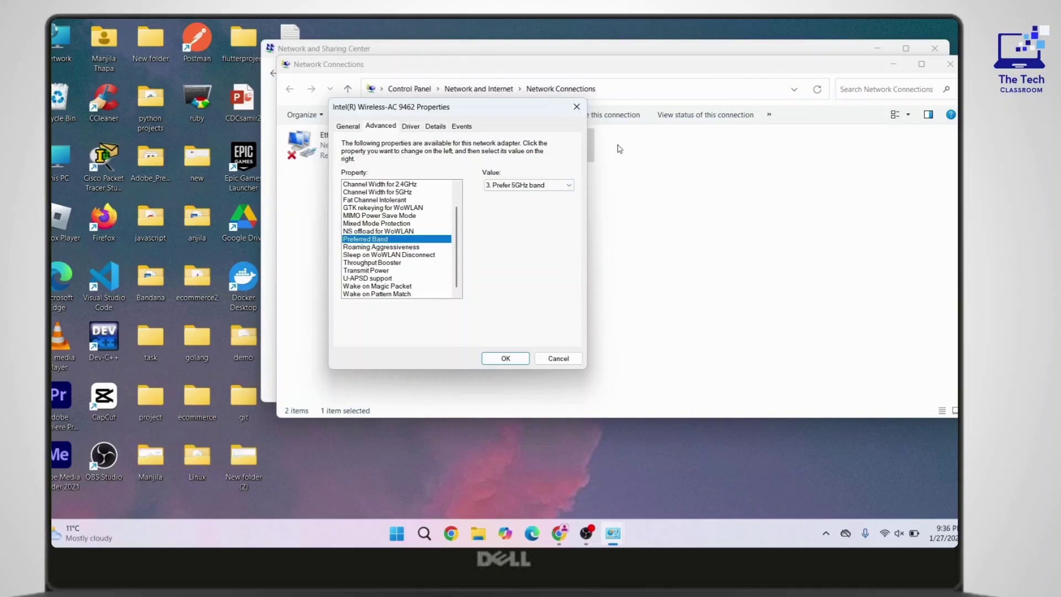
pyautogui.click(504, 359)
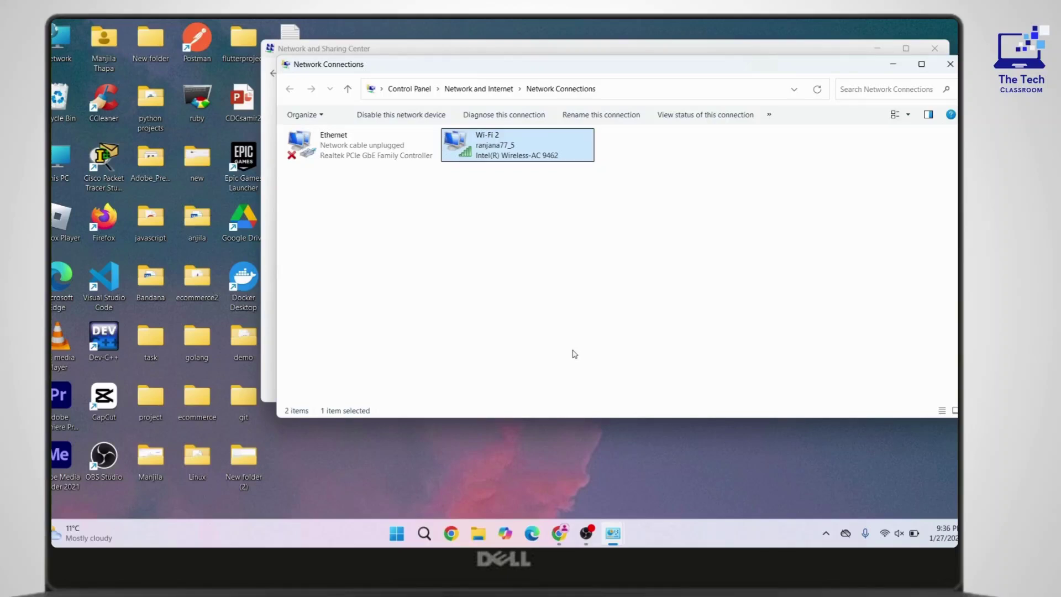
# - Close the Network Connections and Network and Sharing Center windows and dismiss the remaining wireless adapter properties dialog
pyautogui.click(950, 65)
pyautogui.click(934, 49)
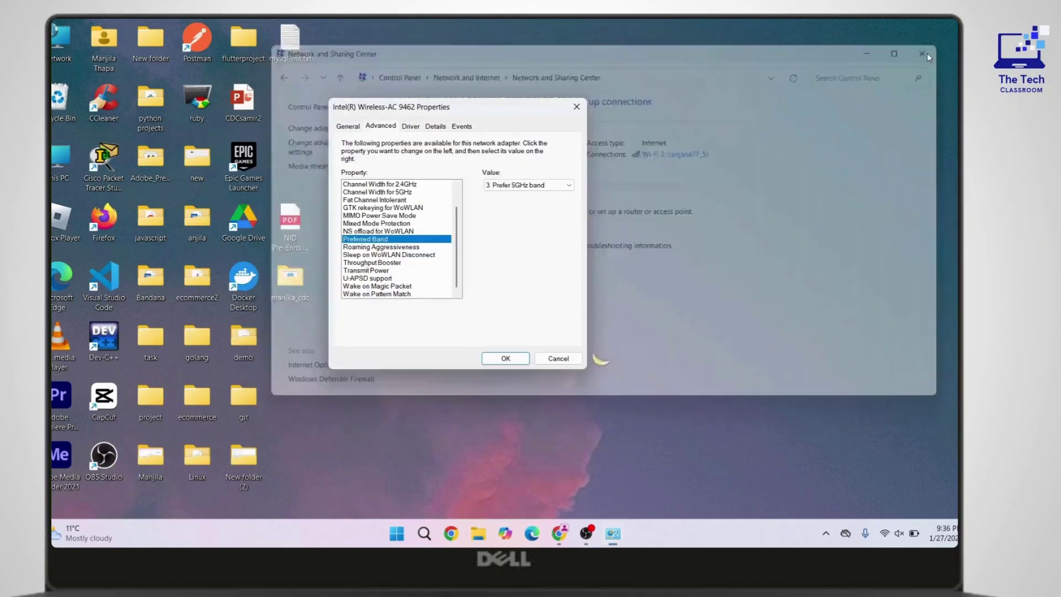
pyautogui.click(558, 358)
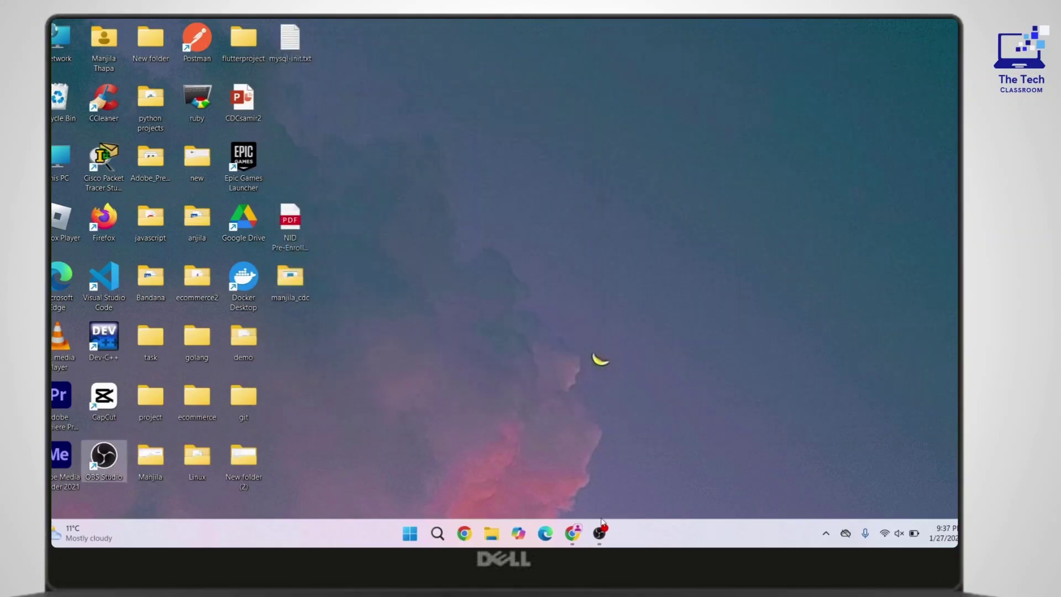